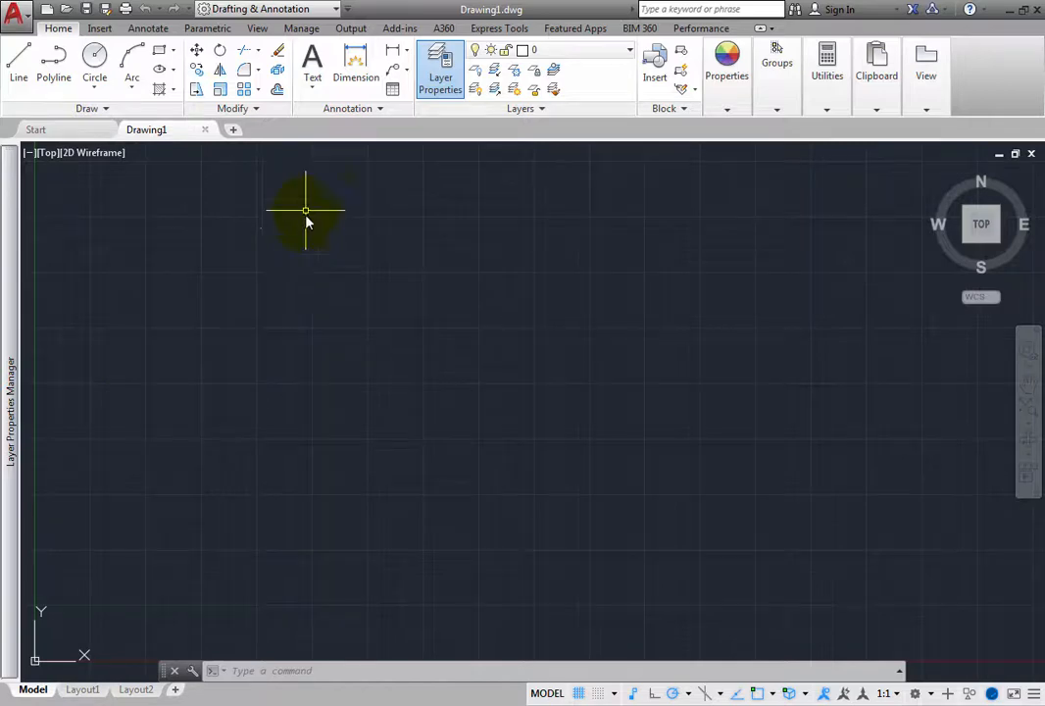
- Associate the standards file 28_AIA_Standard_Layers.dws with the current drawing
left_click(304, 28)
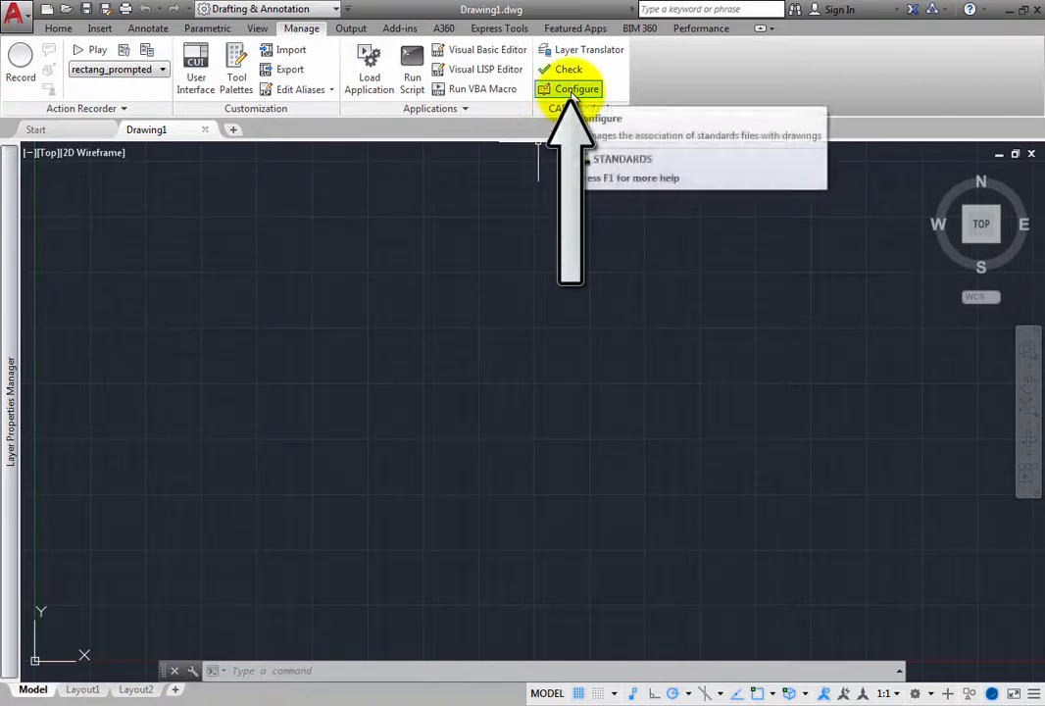
left_click(575, 91)
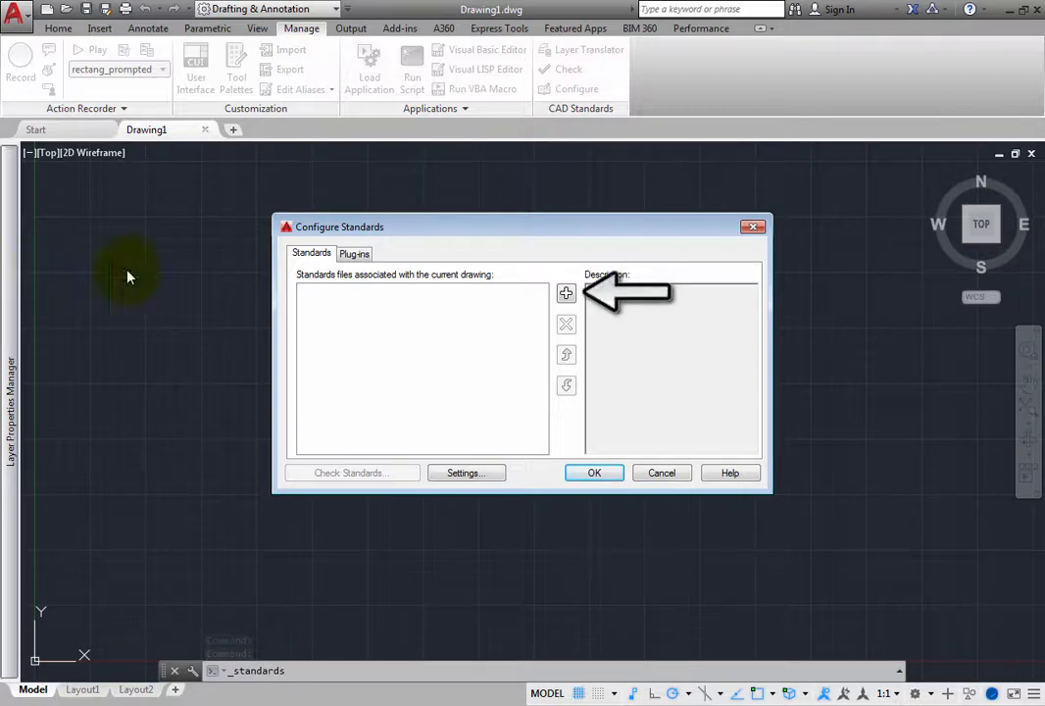
left_click(568, 296)
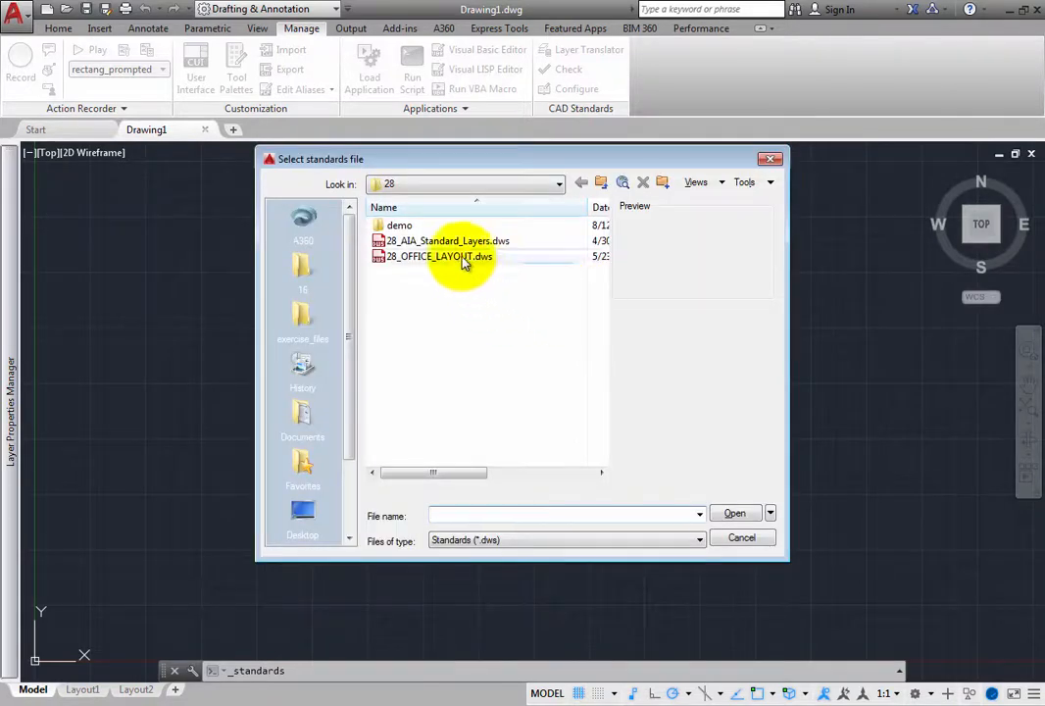
left_click(468, 243)
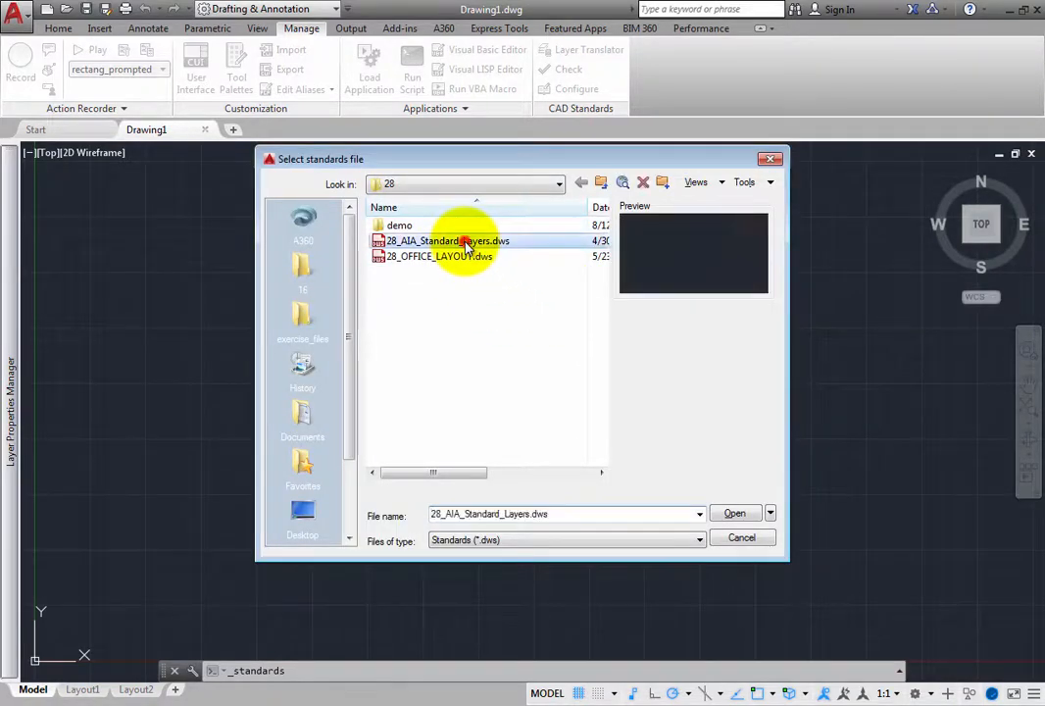
left_click(734, 514)
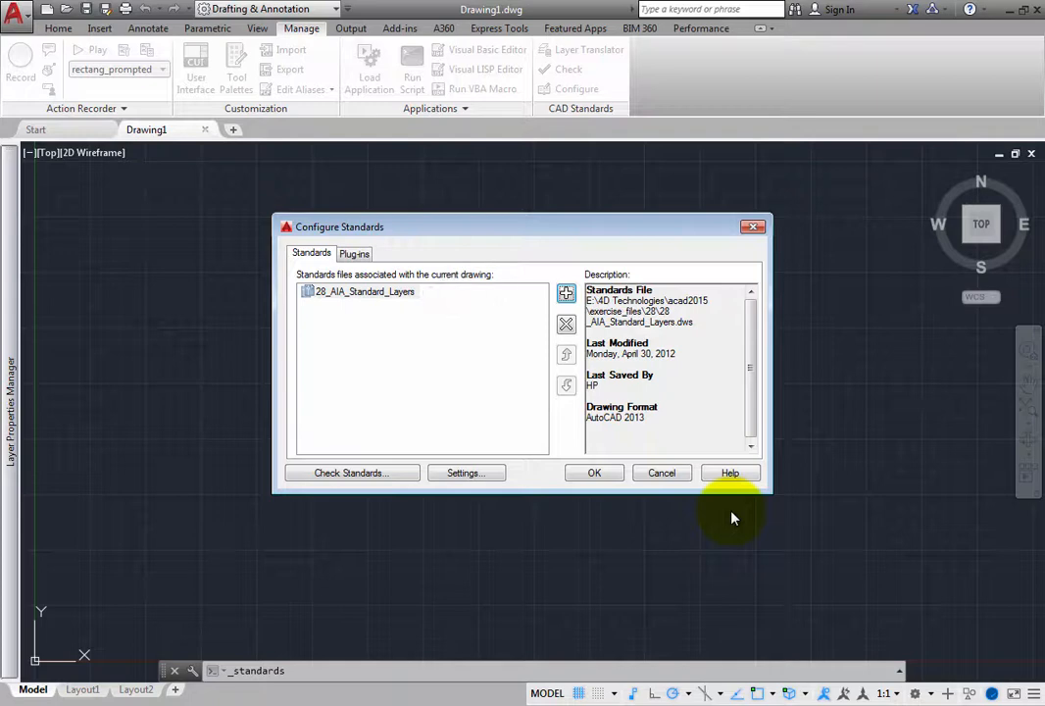
left_click(613, 475)
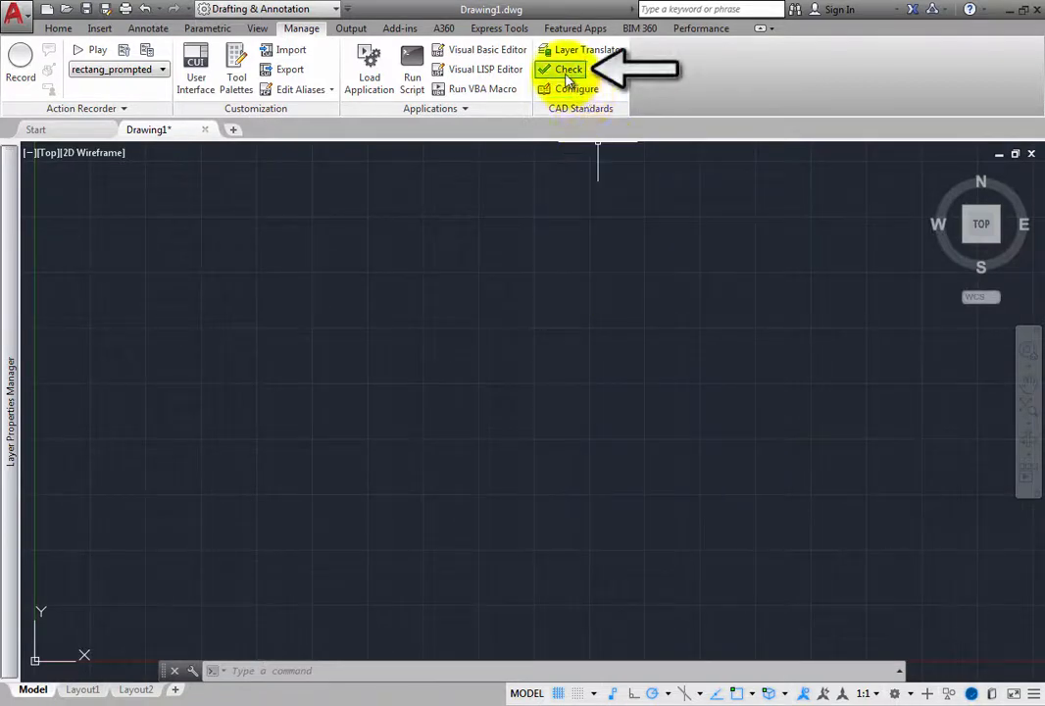
- Check the drawing against its standards and fix the non-standard Standard dimension style with the matching one from the standards file
left_click(567, 72)
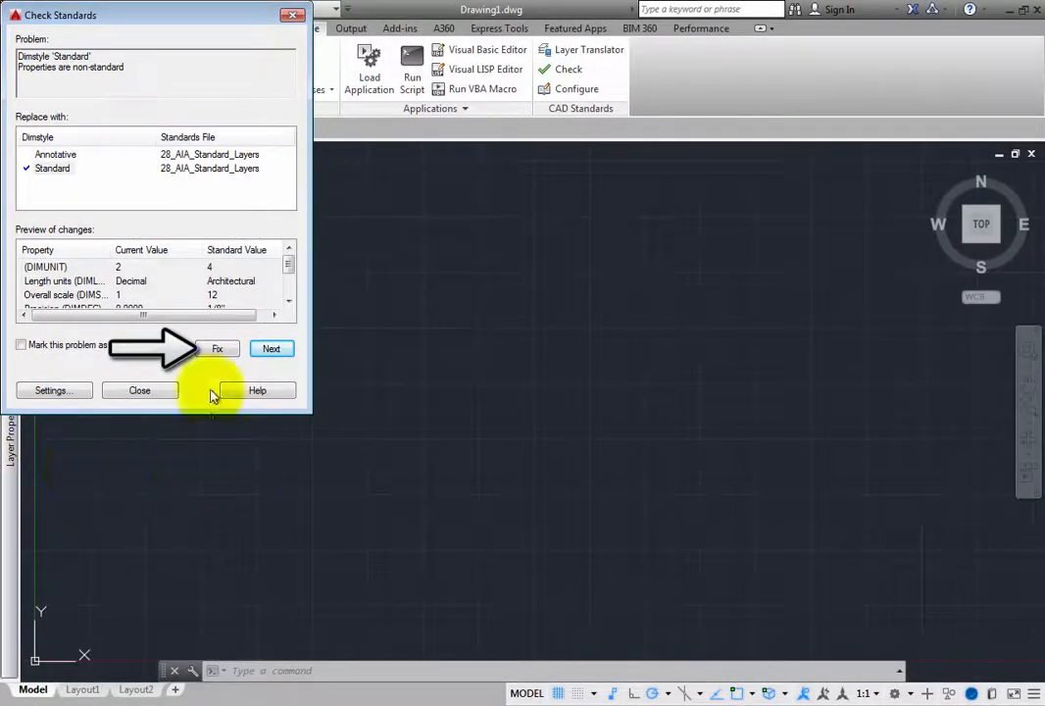
left_click(218, 350)
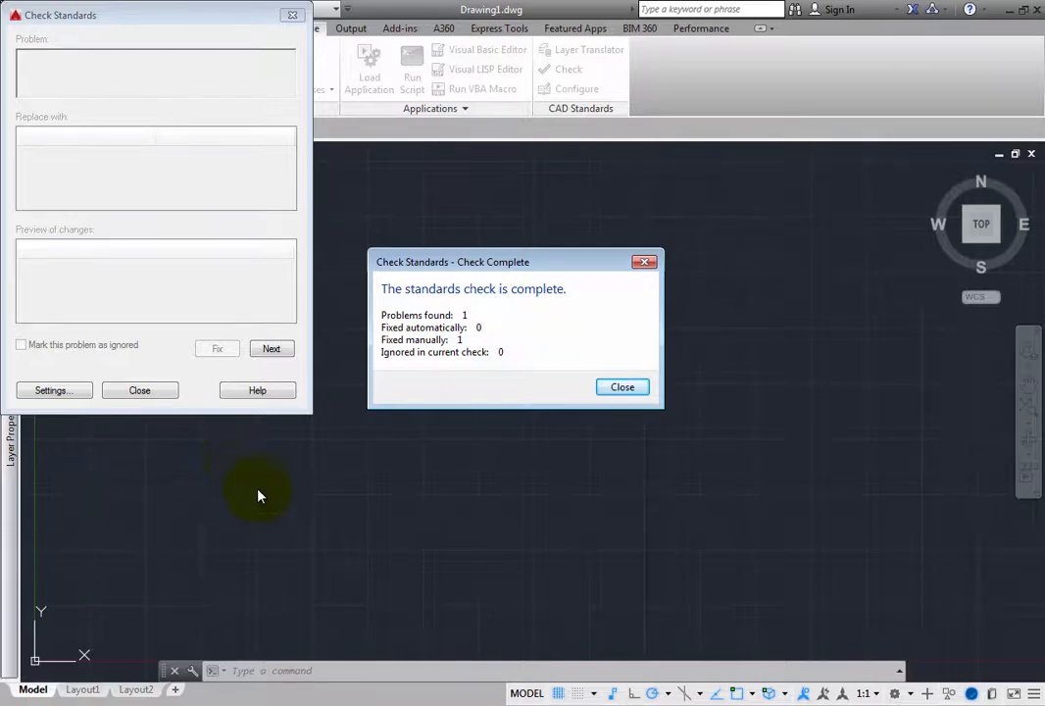
left_click(624, 389)
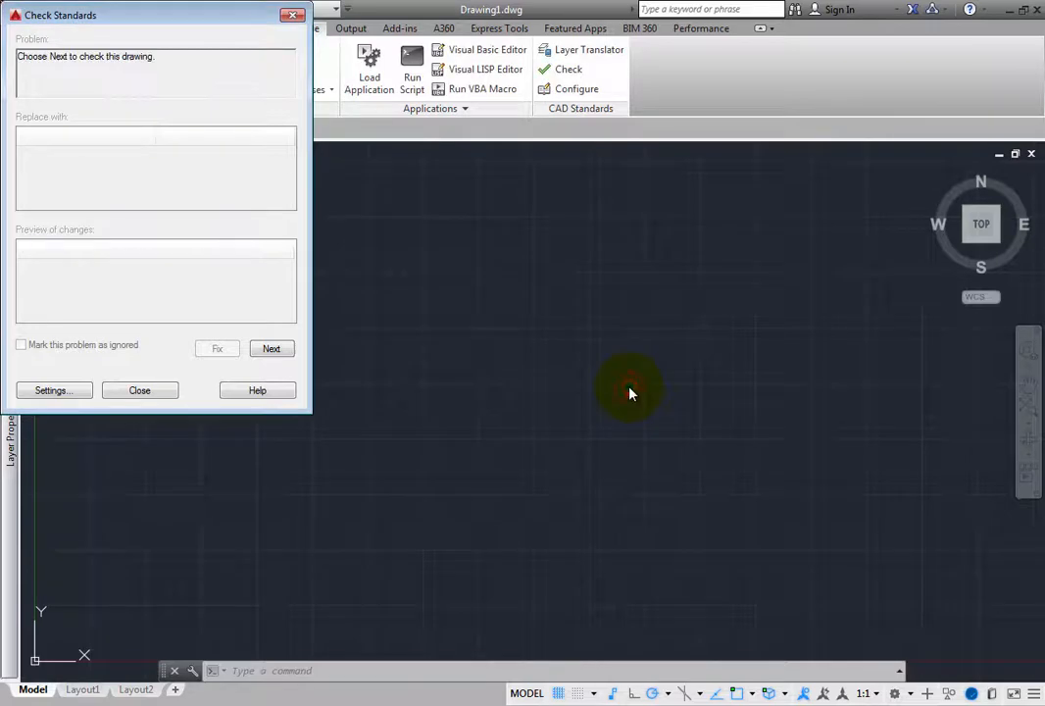
left_click(140, 392)
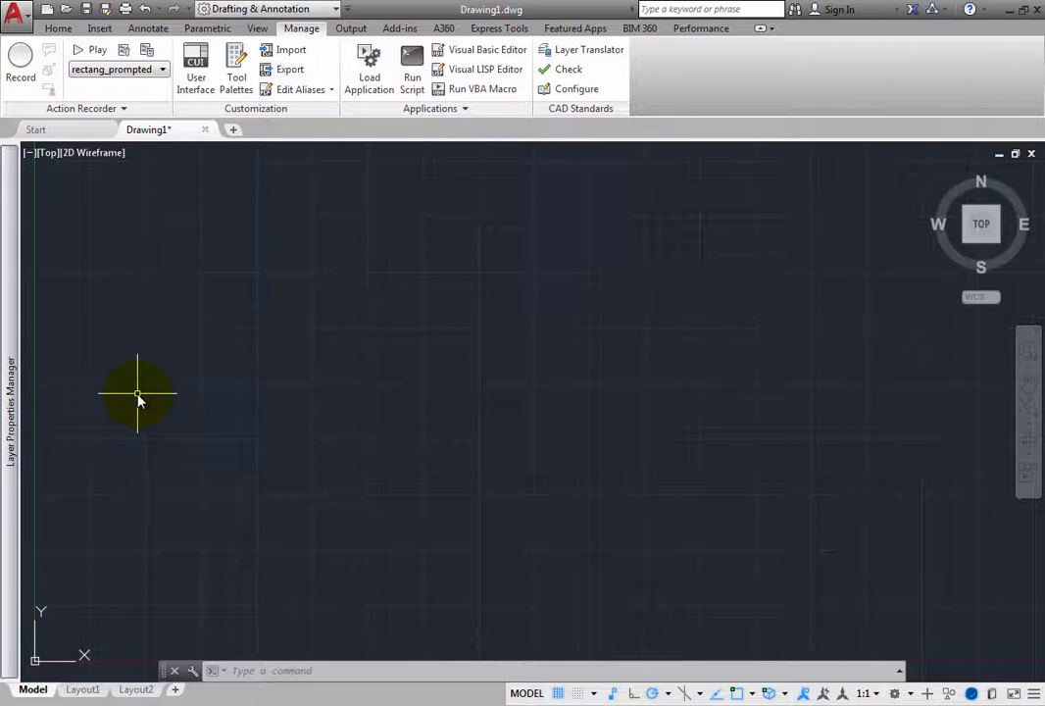
- Create a new layer with the default name and make it the current layer
mouse_move(12, 362)
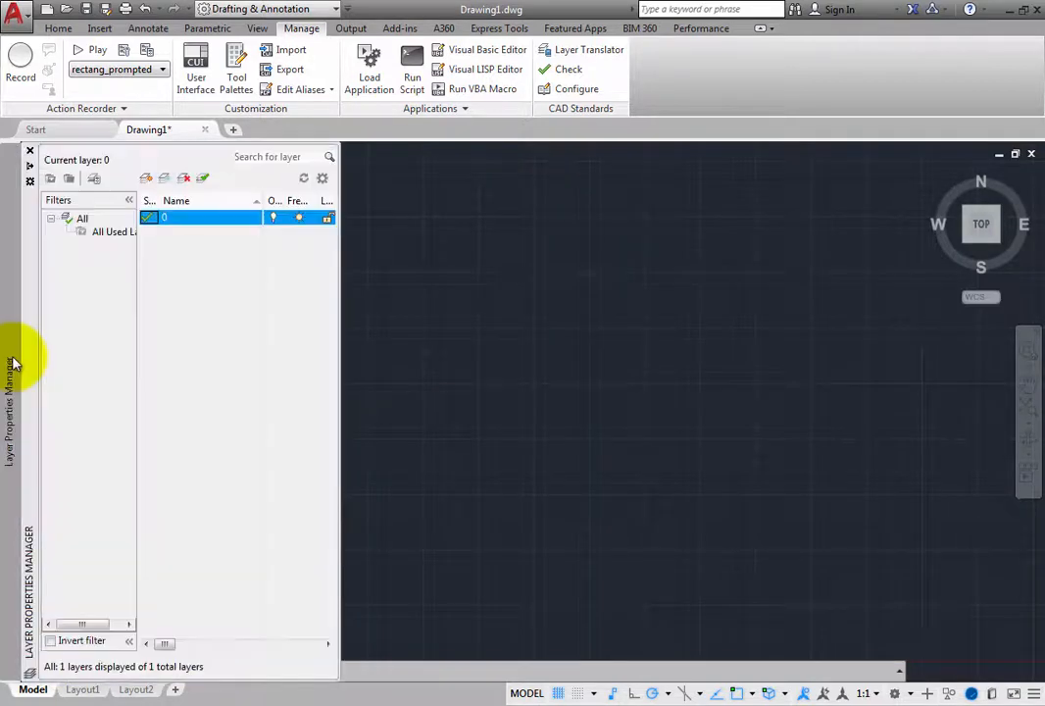
left_click(145, 181)
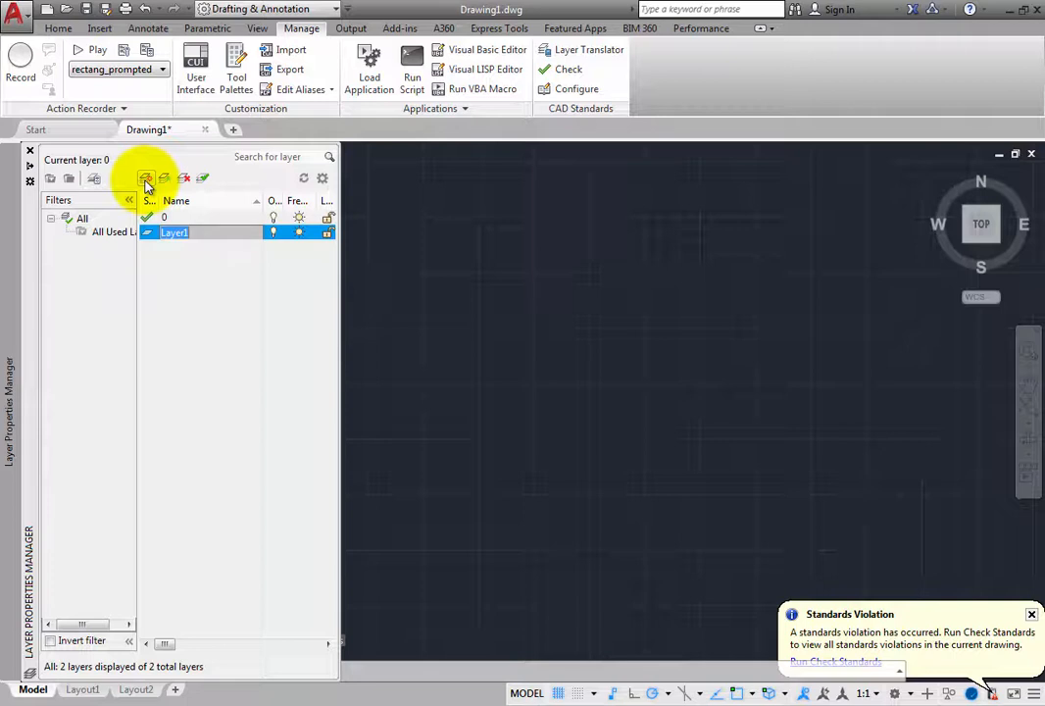
left_click(204, 181)
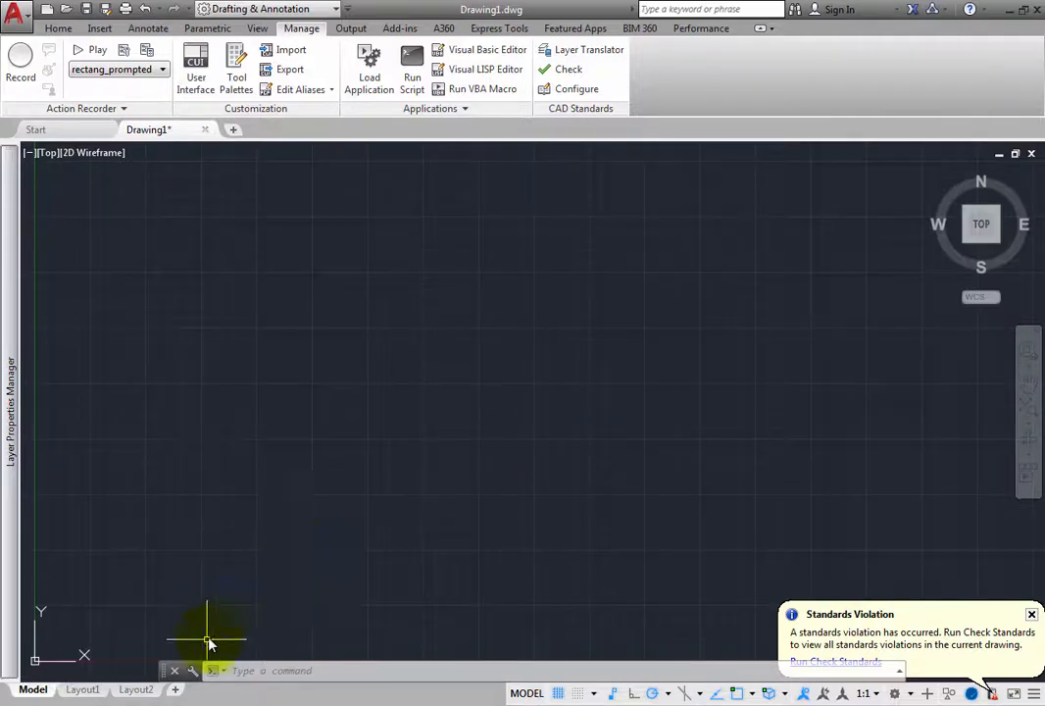
- Run the standards check from the violation alert and replace the non-standard new layer with the standard layer A-WALL
left_click_drag(166, 671, 160, 586)
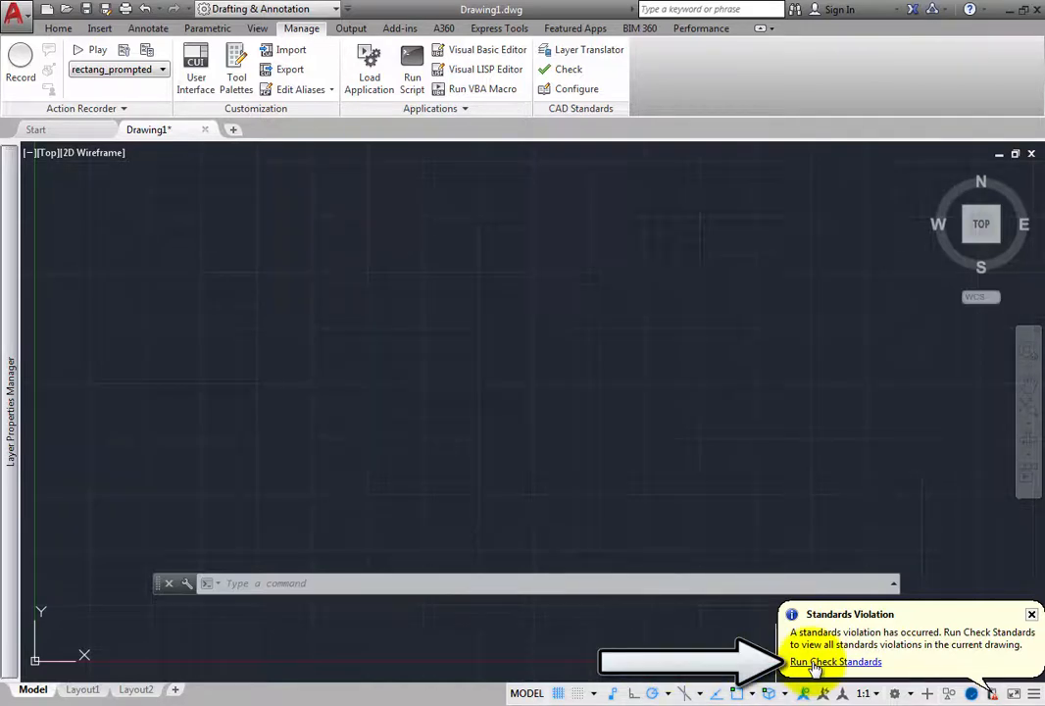
left_click(814, 664)
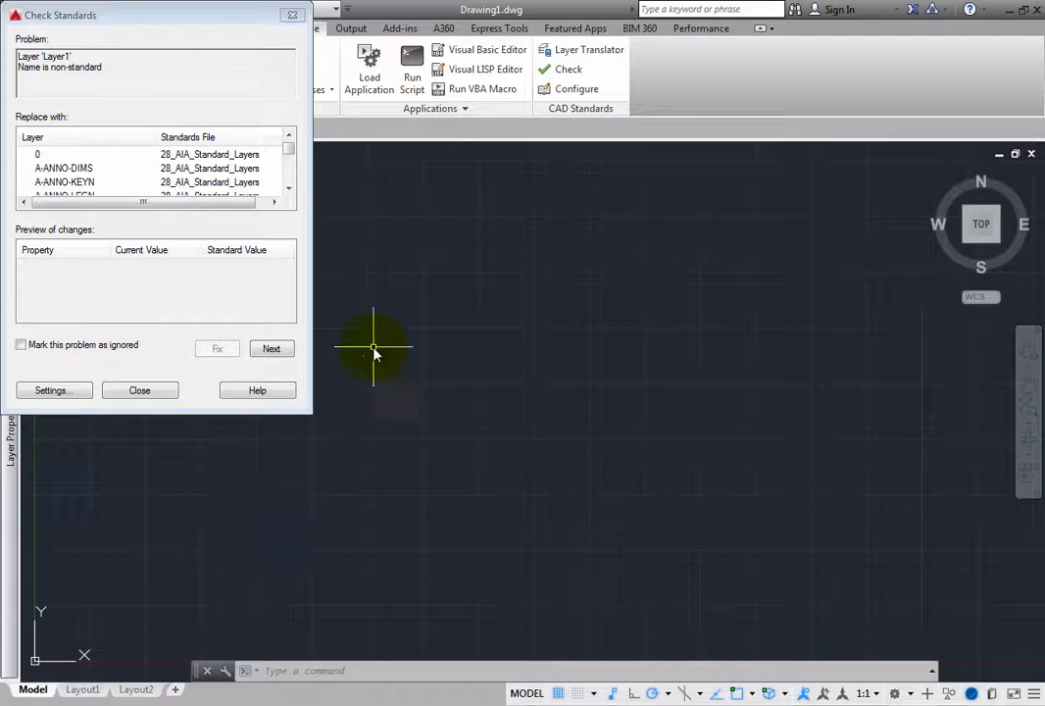
mouse_move(147, 186)
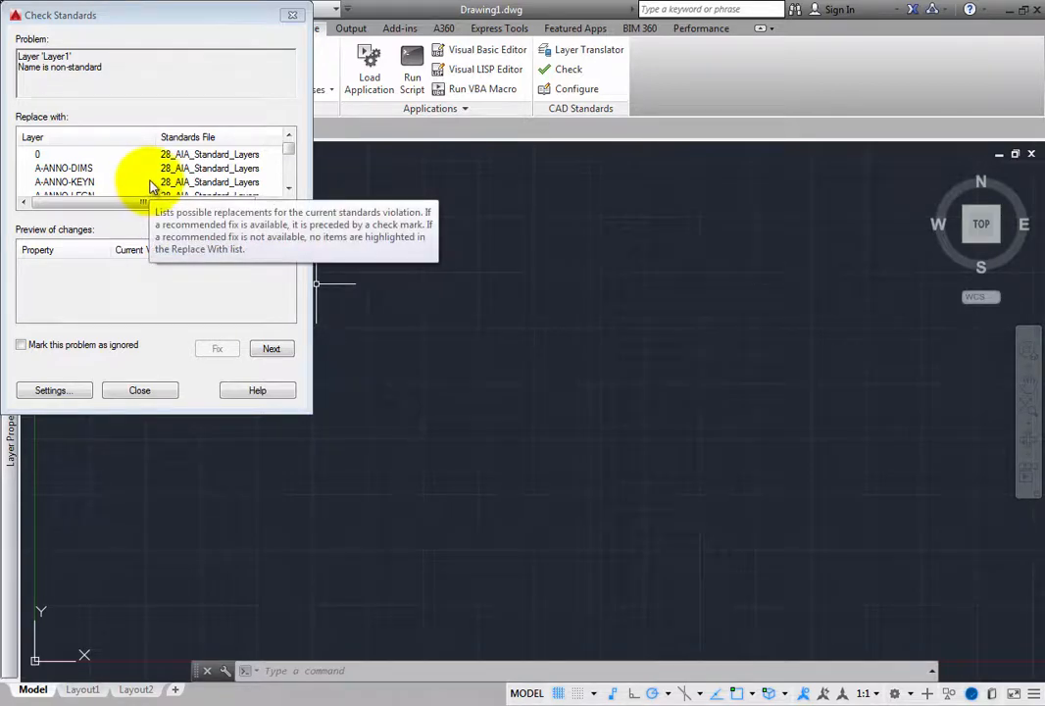
scroll(288, 158, "down", 15)
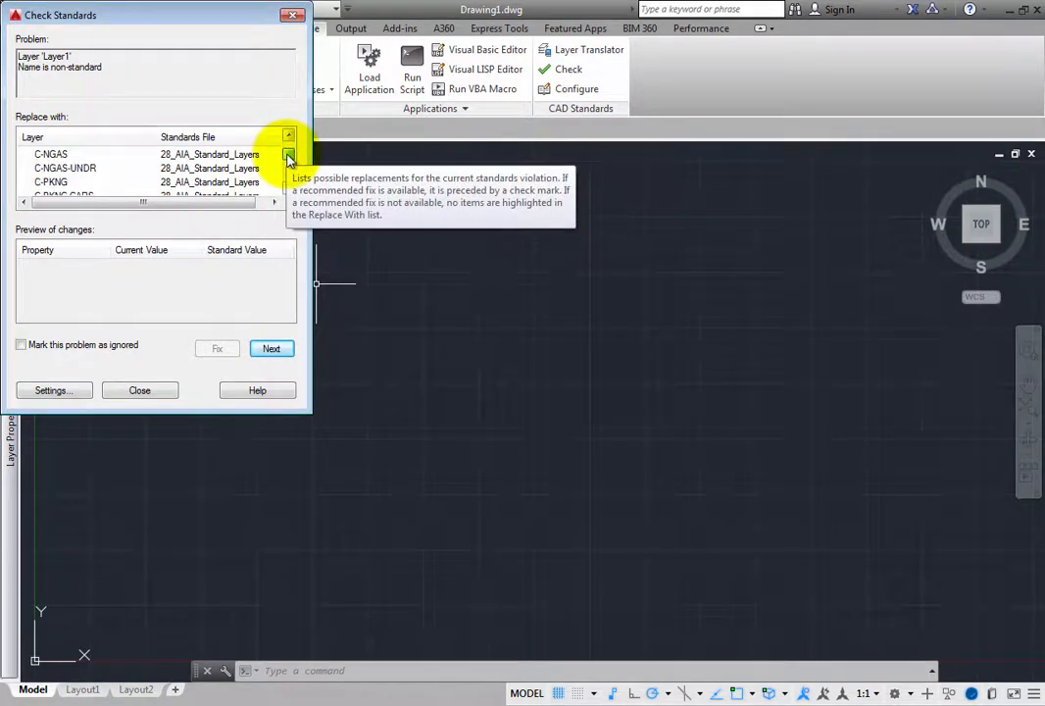
scroll(288, 157, "up", 5)
left_click(287, 190)
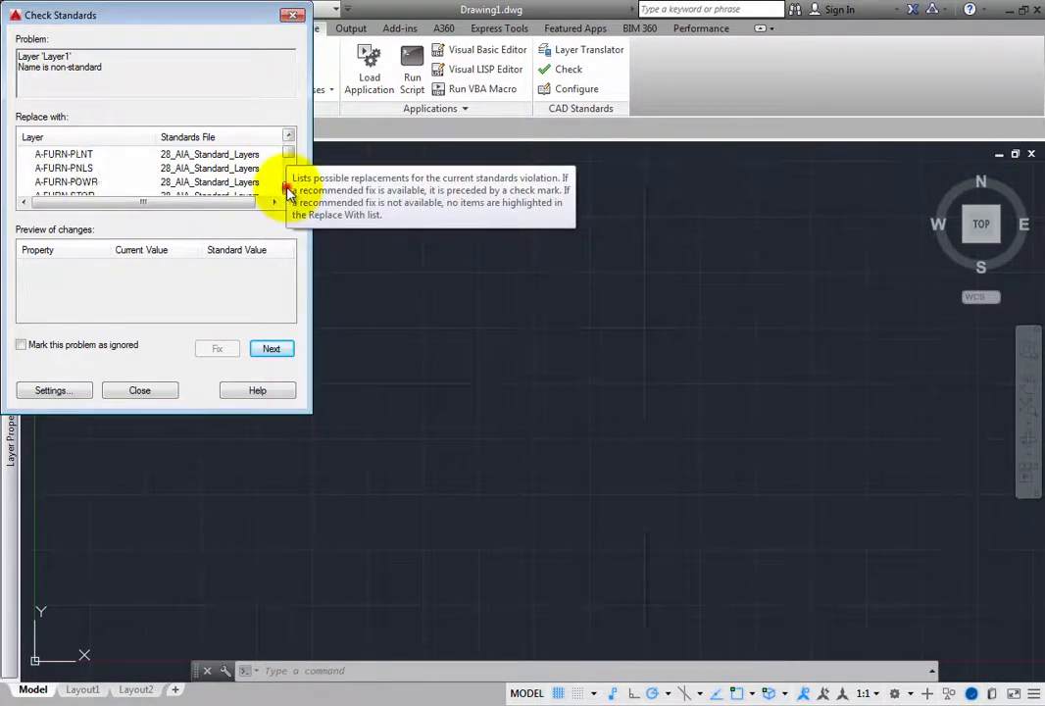
left_click(285, 190)
left_click(285, 190)
left_click(284, 190)
left_click(283, 191)
left_click_drag(285, 190, 284, 192)
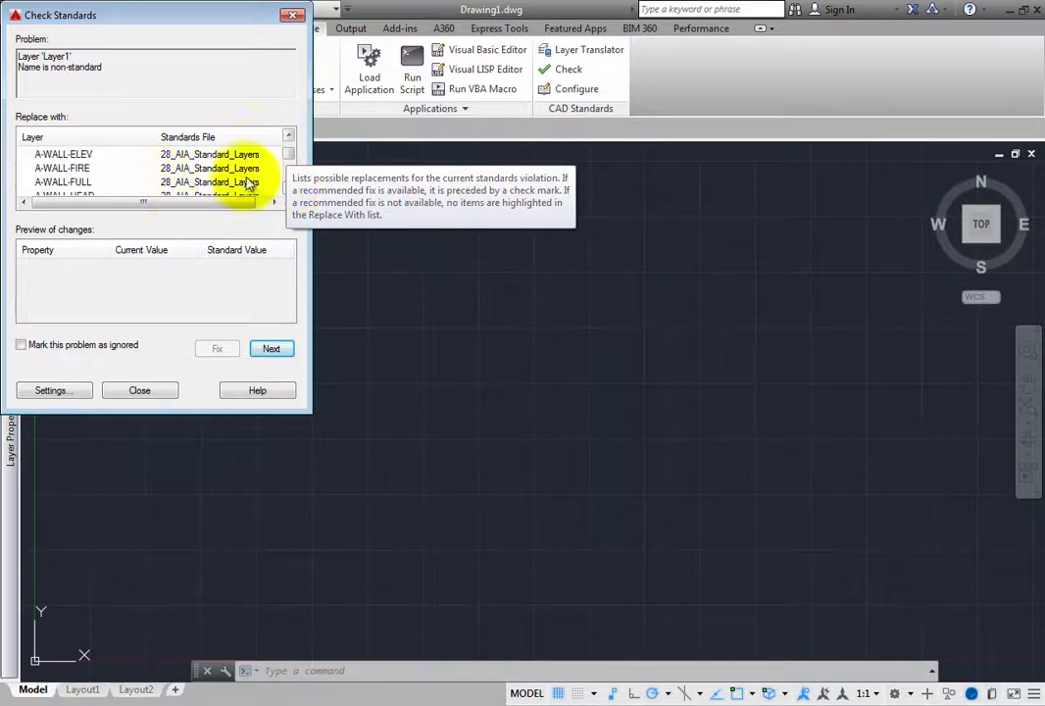
left_click(289, 137)
left_click(288, 136)
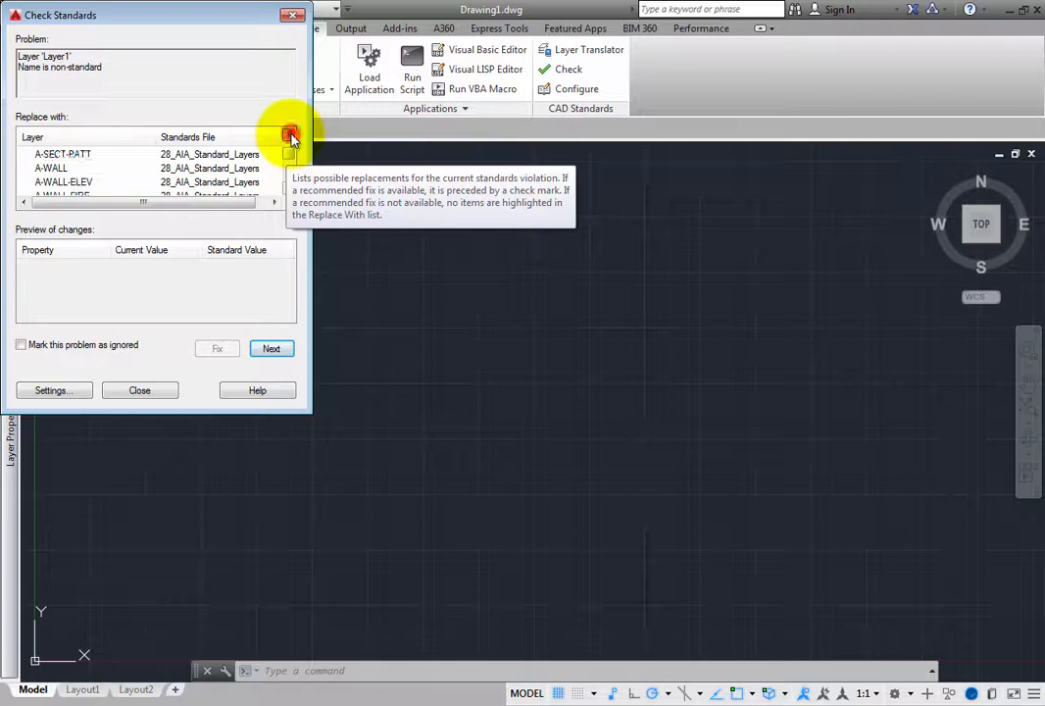
left_click(51, 167)
left_click(208, 353)
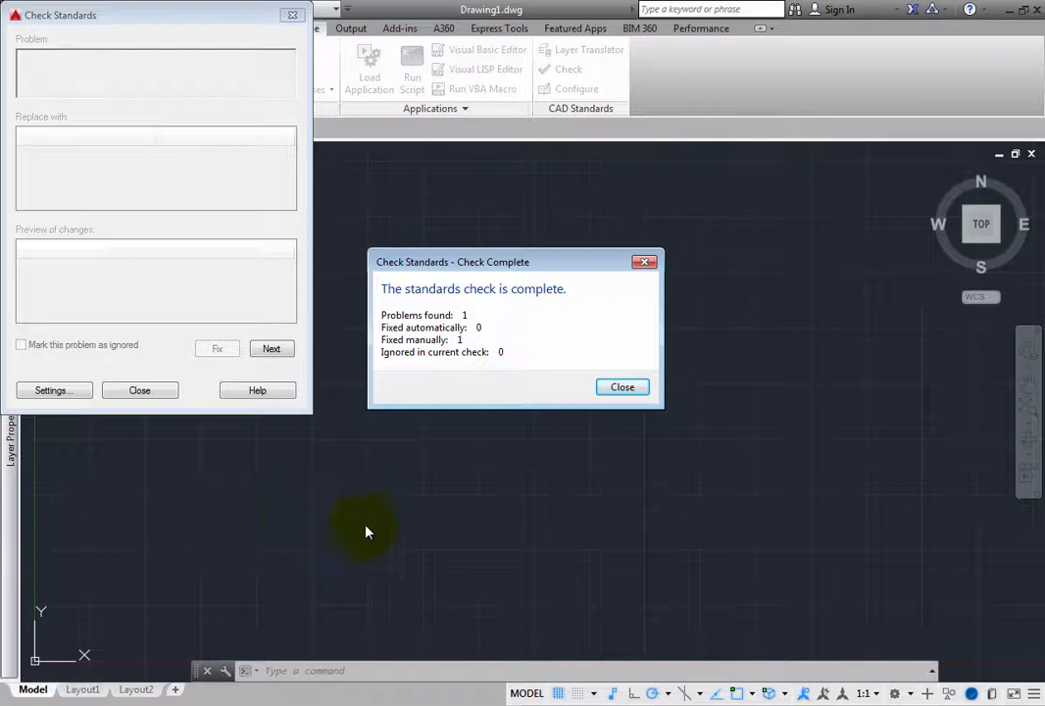
left_click(624, 388)
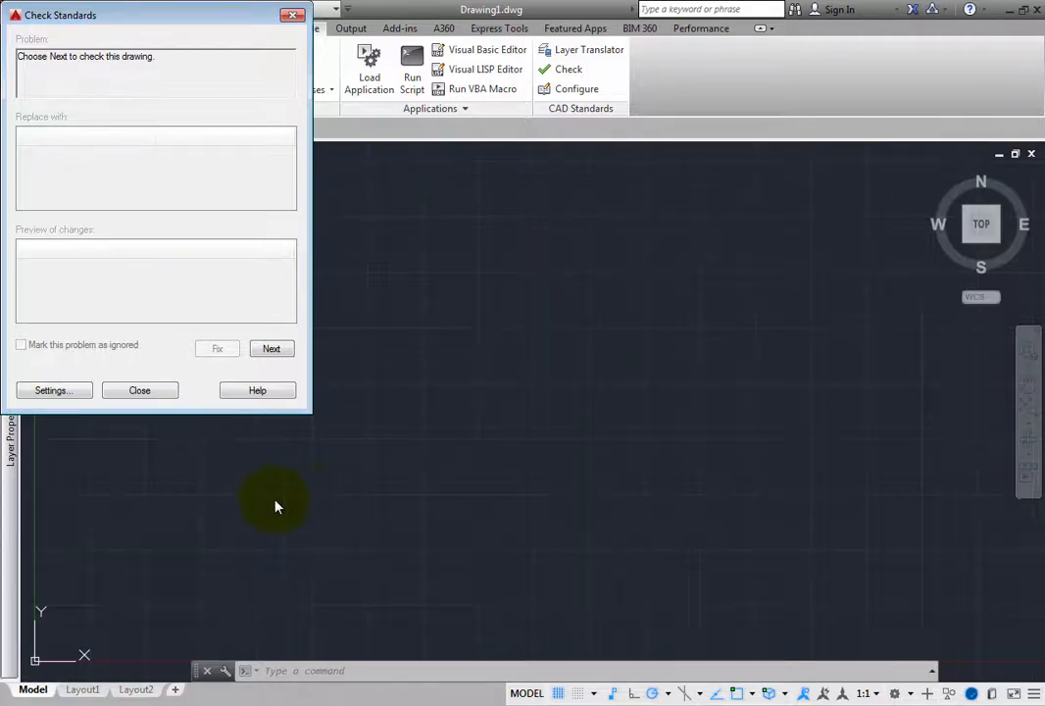
- Disable standards notifications in the CAD standards settings and close the standards check
left_click(54, 392)
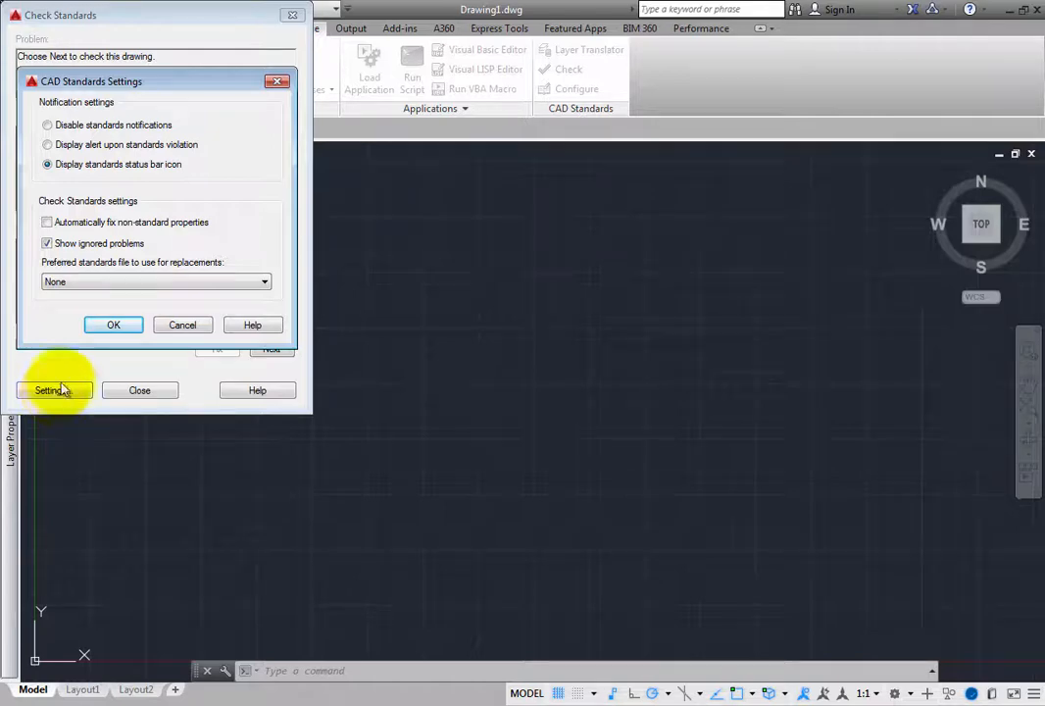
left_click(48, 125)
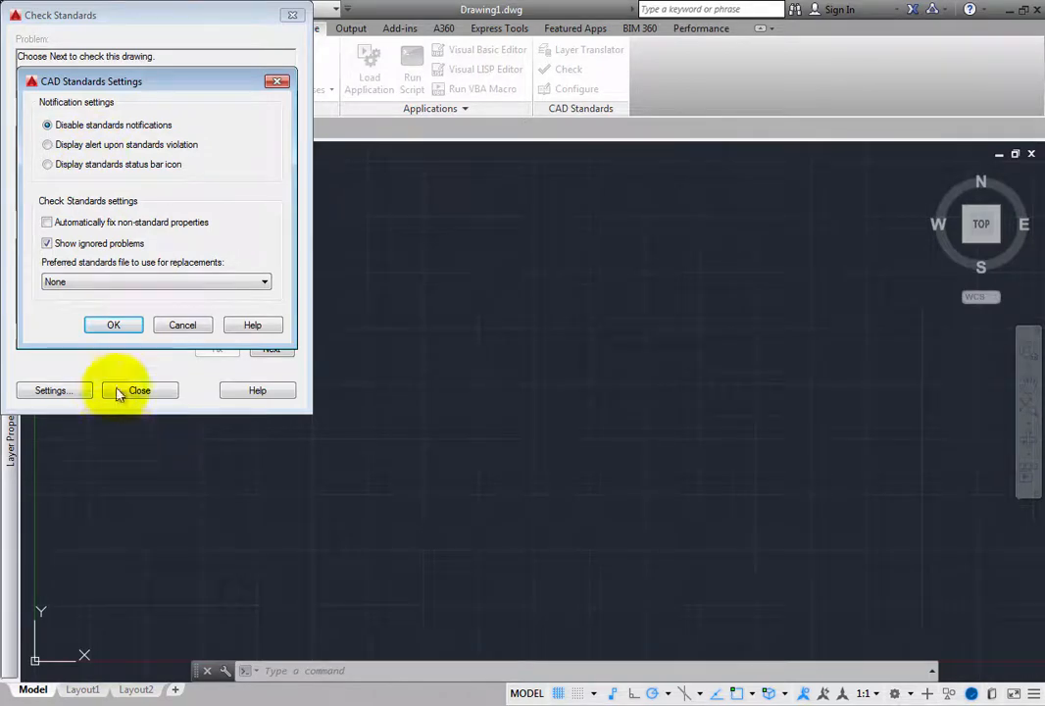
left_click(112, 328)
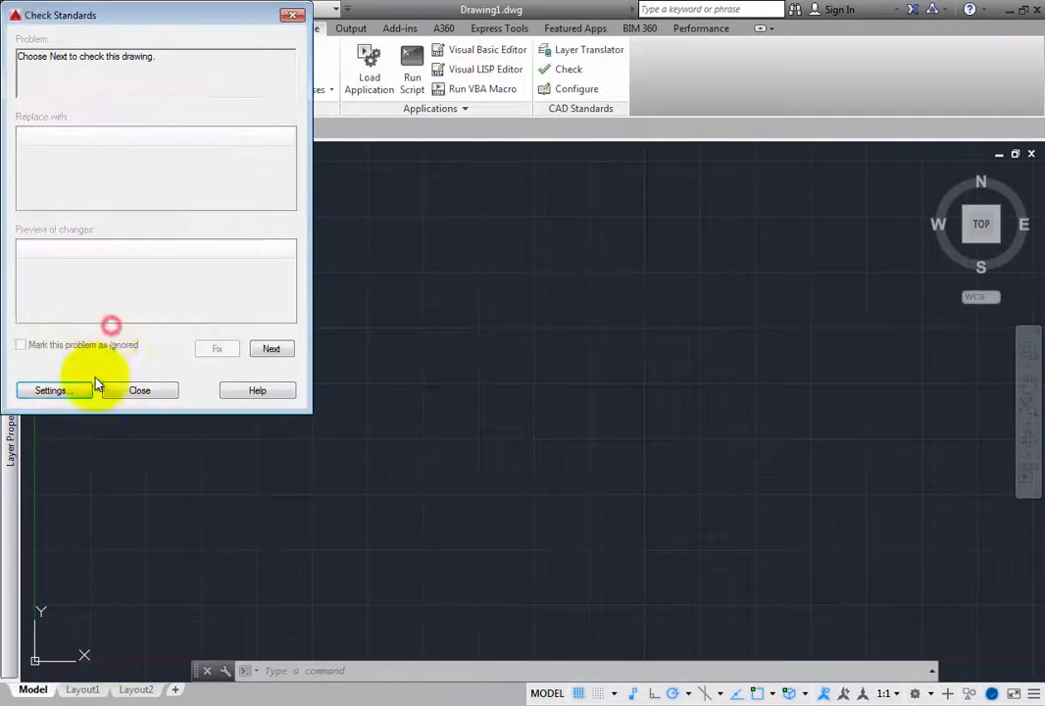
left_click(144, 395)
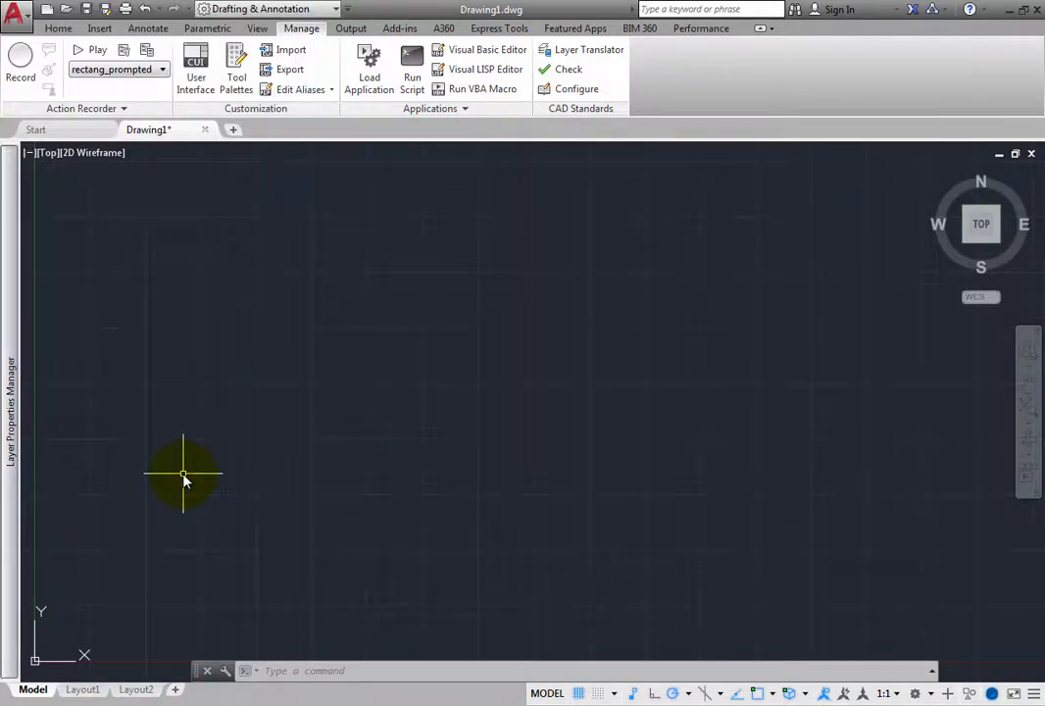
- Create another layer with the default name and set it current in place of A-WALL
mouse_move(12, 402)
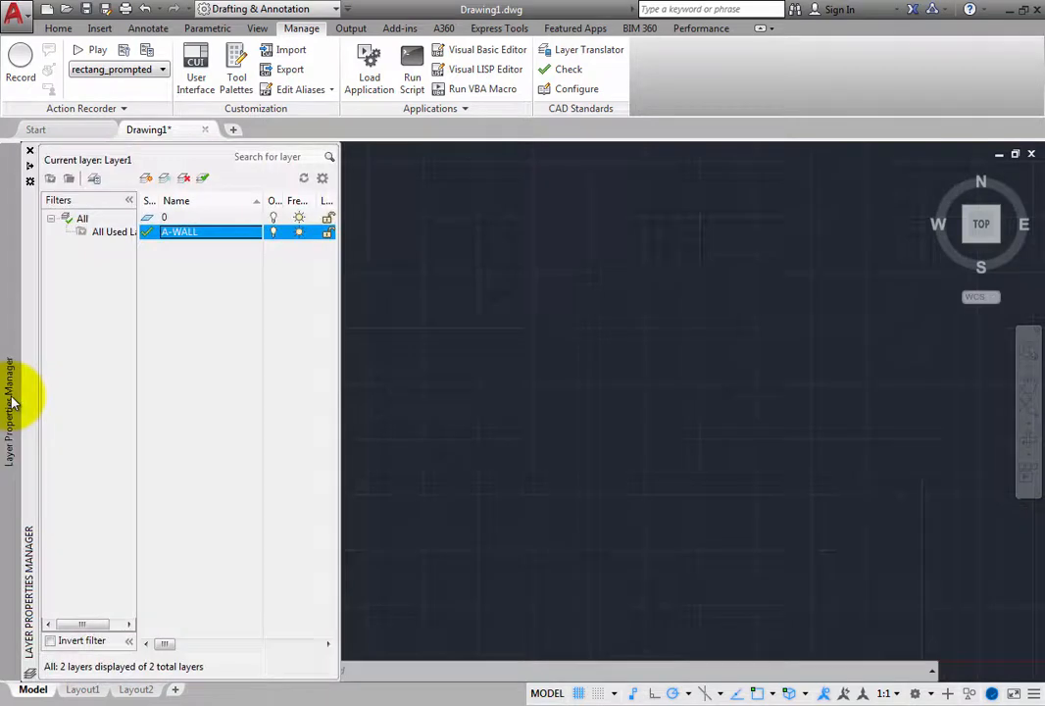
left_click(146, 178)
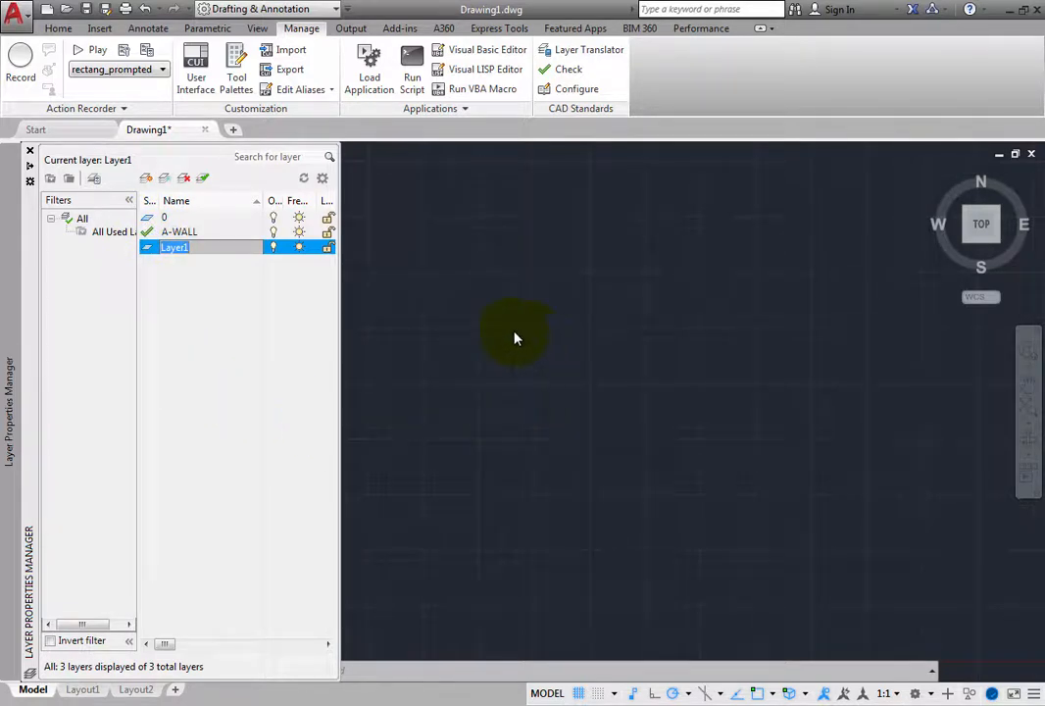
left_click(202, 177)
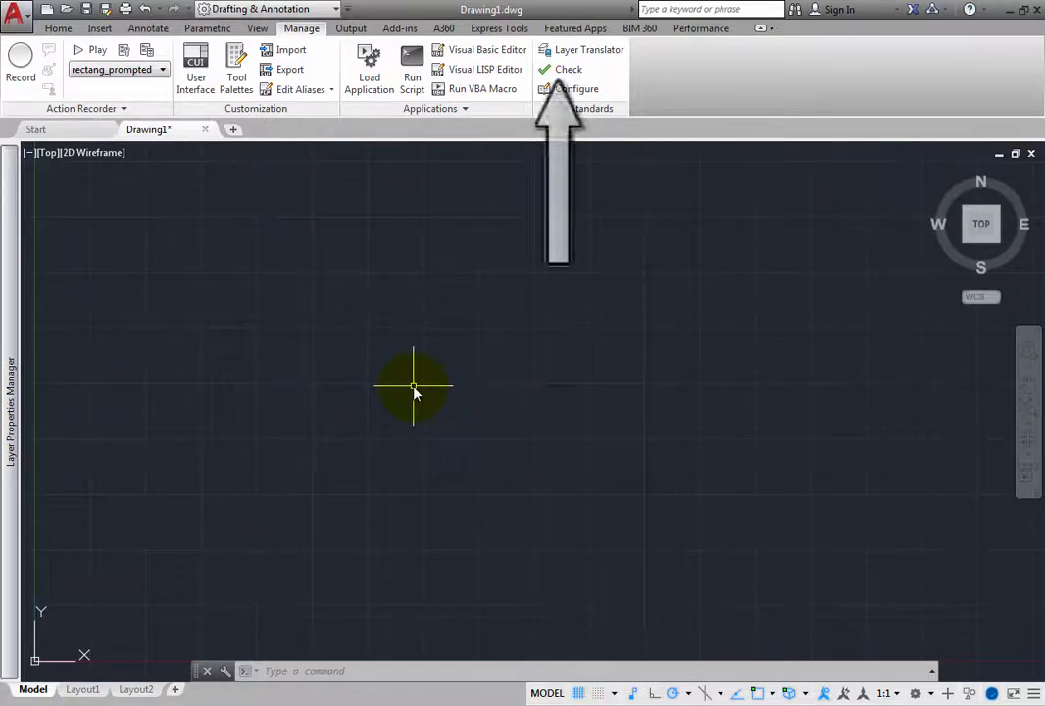
- Run the standards check manually and replace the second non-standard layer with the standard layer A-ANNO-DIMS
left_click(568, 74)
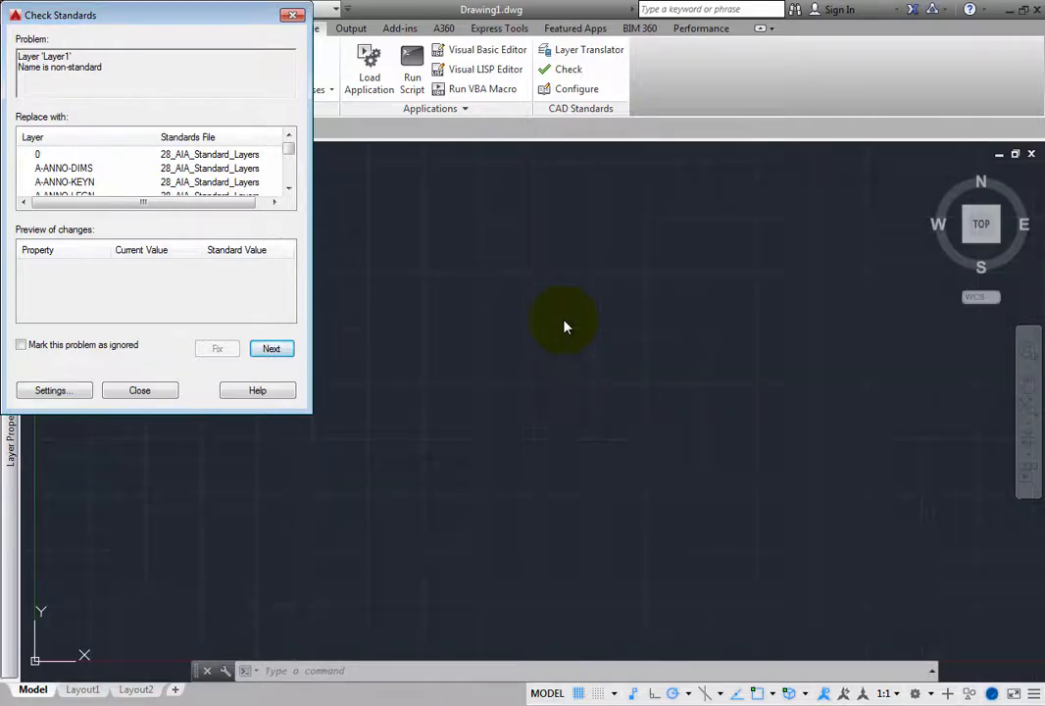
left_click(77, 170)
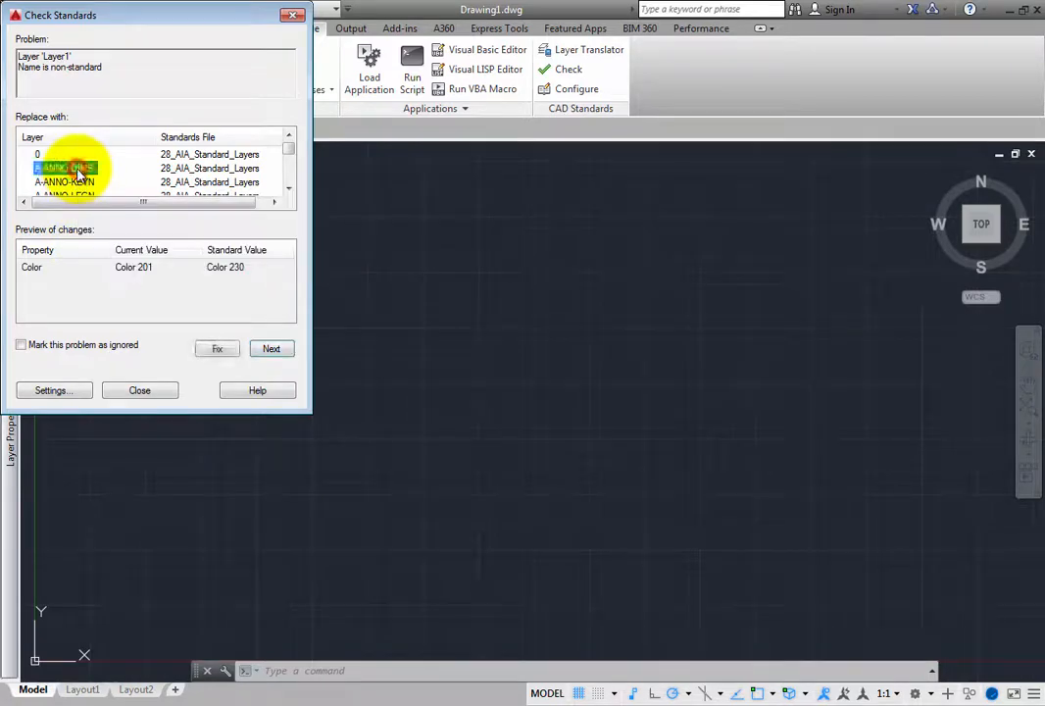
left_click(220, 352)
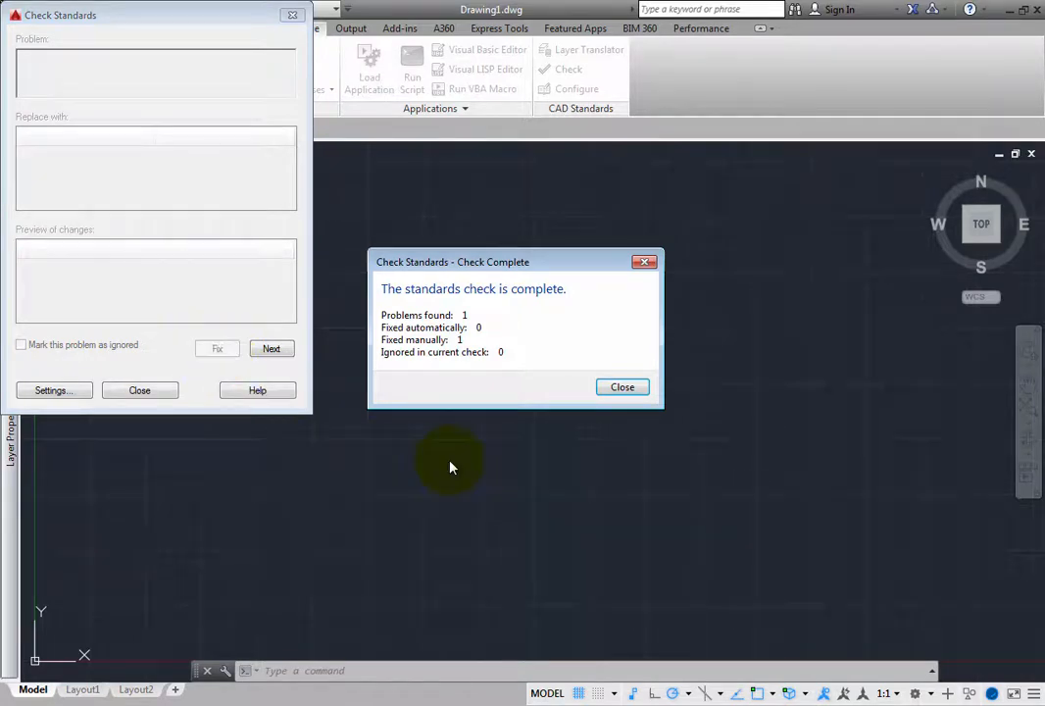
left_click(632, 392)
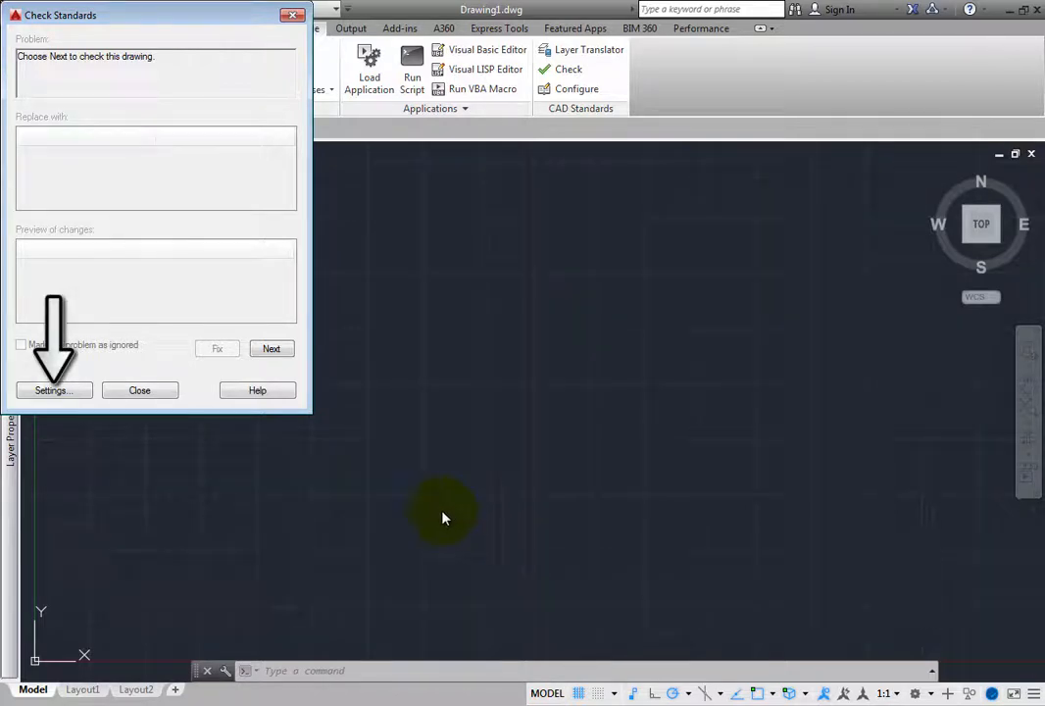
- Set the CAD standards notifications to display an alert upon standards violation and close the standards check
left_click(70, 392)
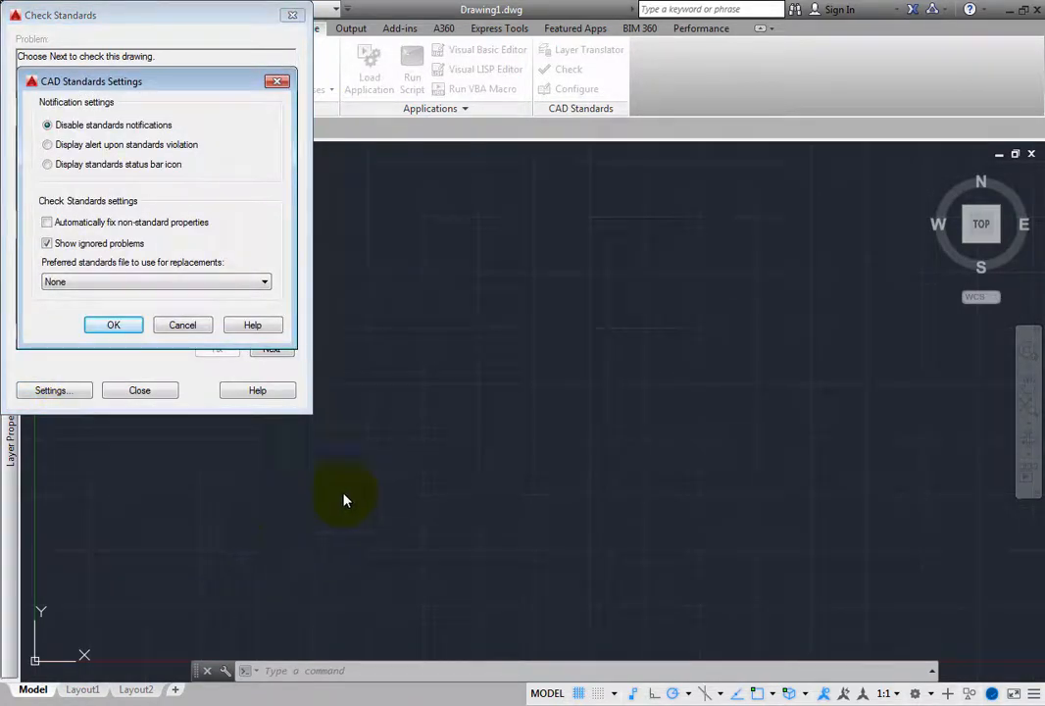
left_click(47, 144)
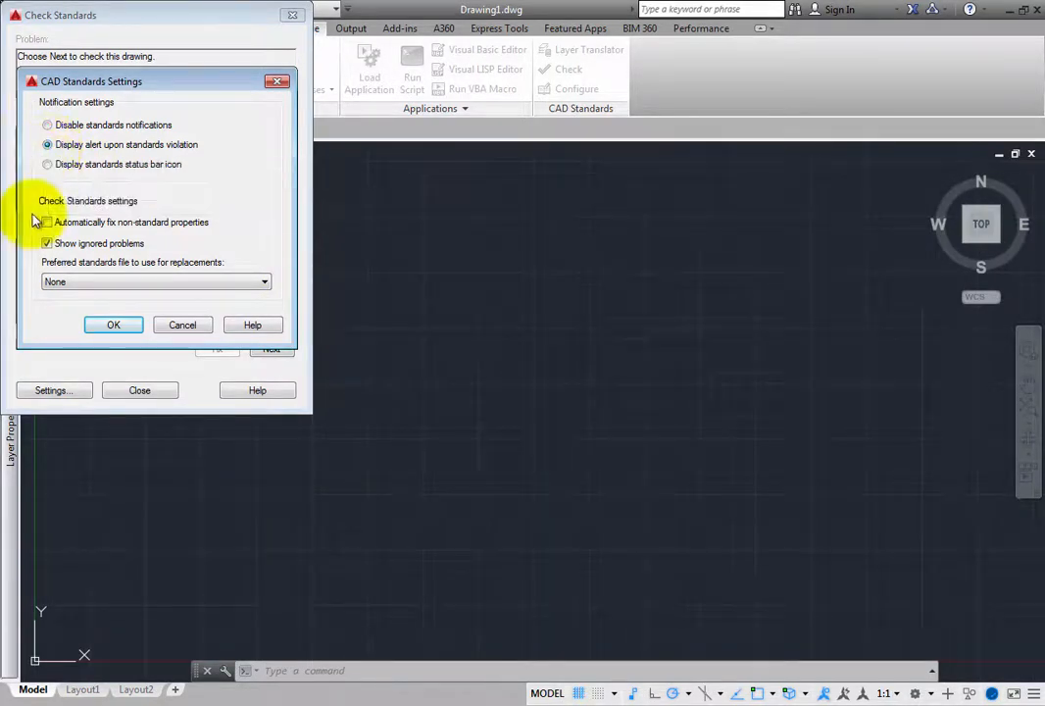
left_click(105, 329)
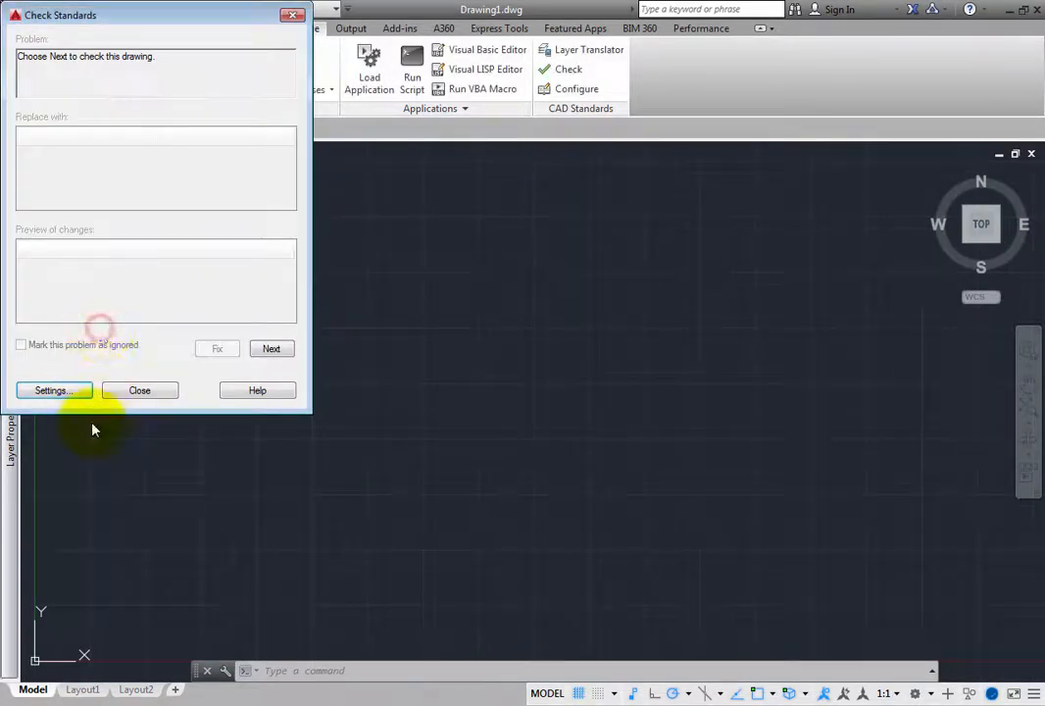
left_click(140, 393)
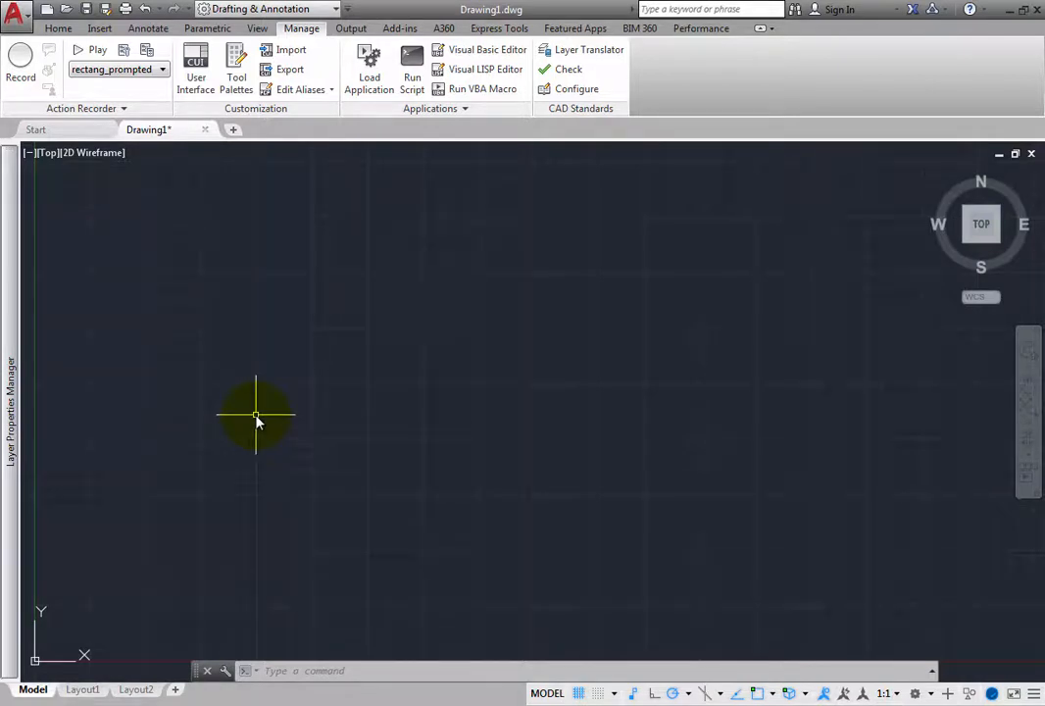
- Create a new layer with the default name and choose to replace it with a standard object in the violation alert
mouse_move(13, 369)
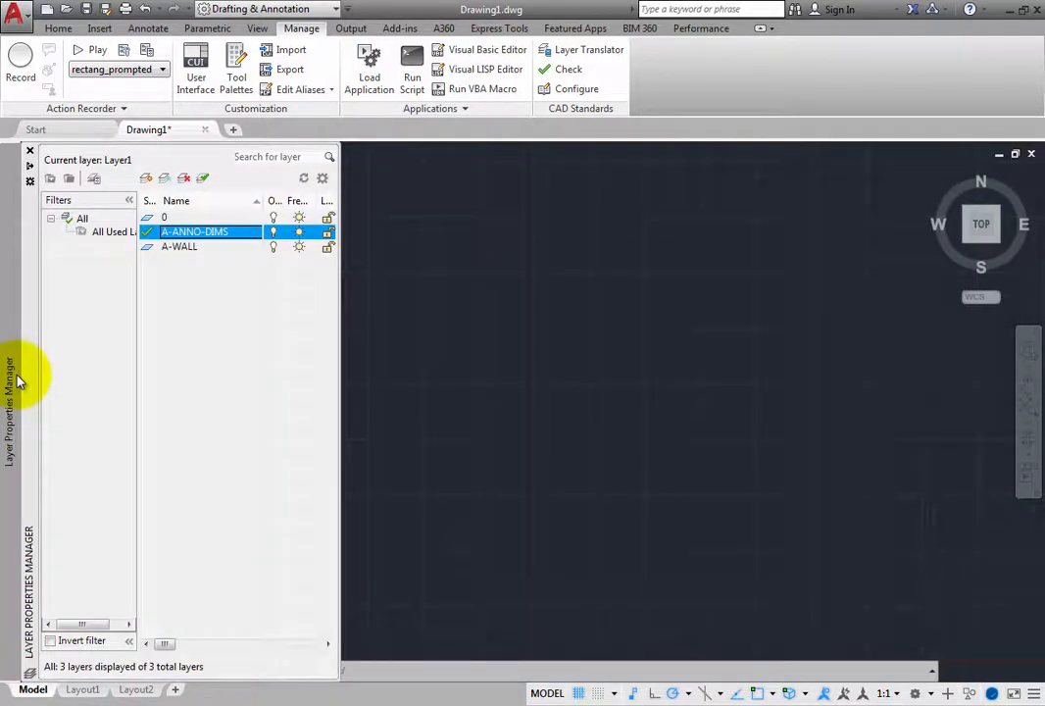
left_click(147, 180)
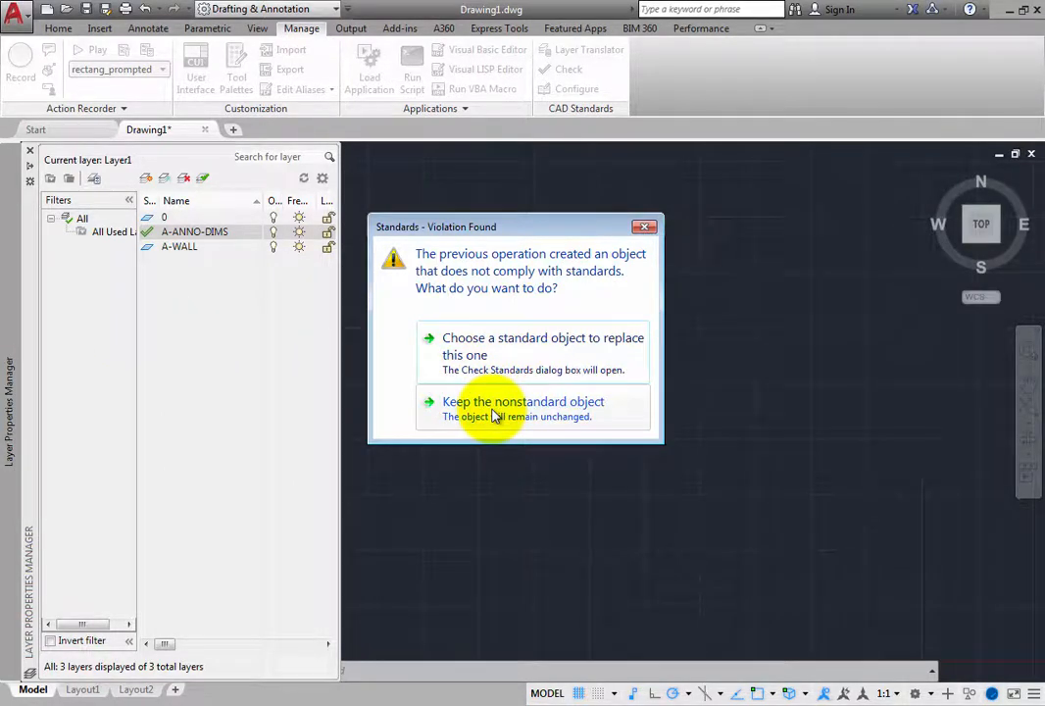
left_click(527, 363)
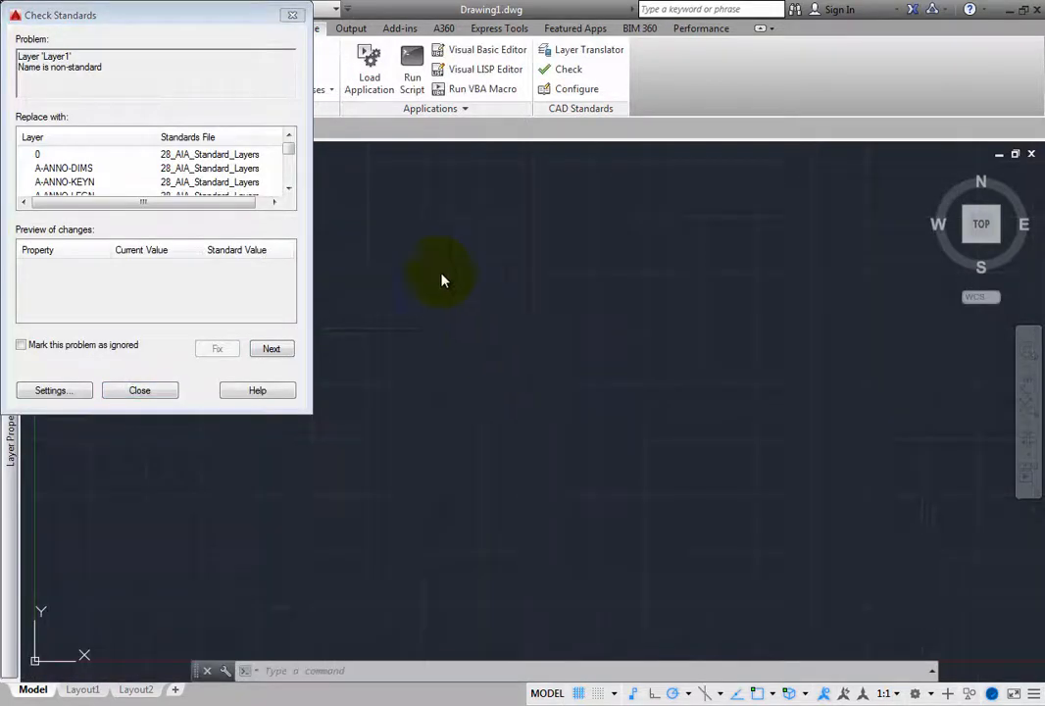
- Fix the non-standard layer by replacing it with the standard layer A-ANNO-DIMS, and close the standards check
left_click_drag(198, 17, 358, 108)
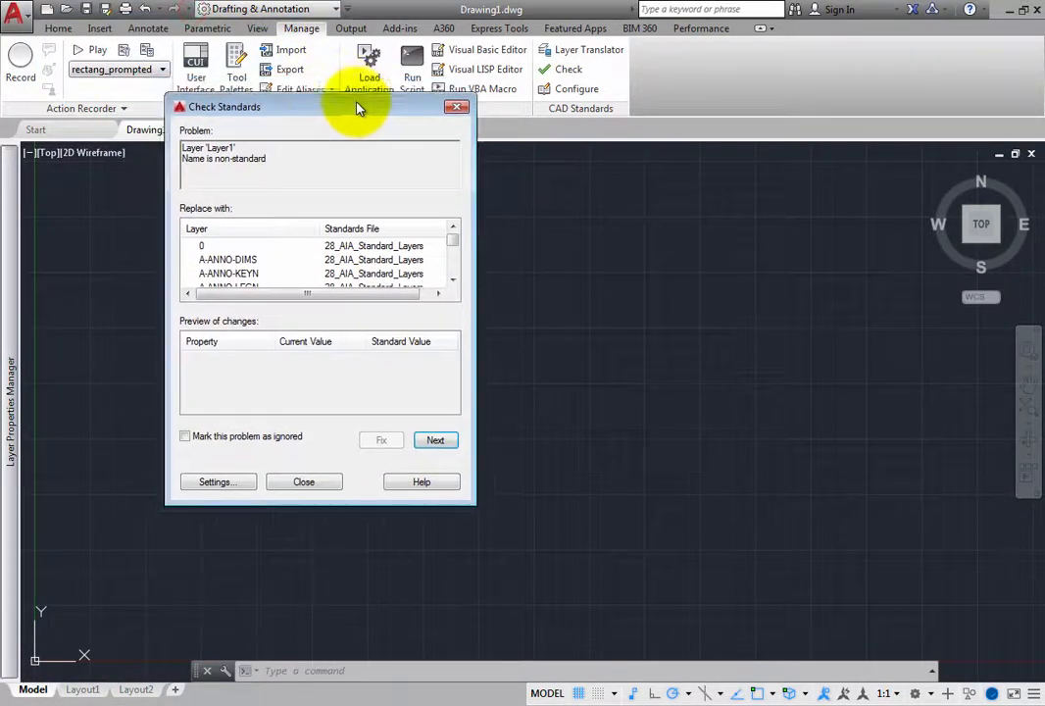
left_click(229, 260)
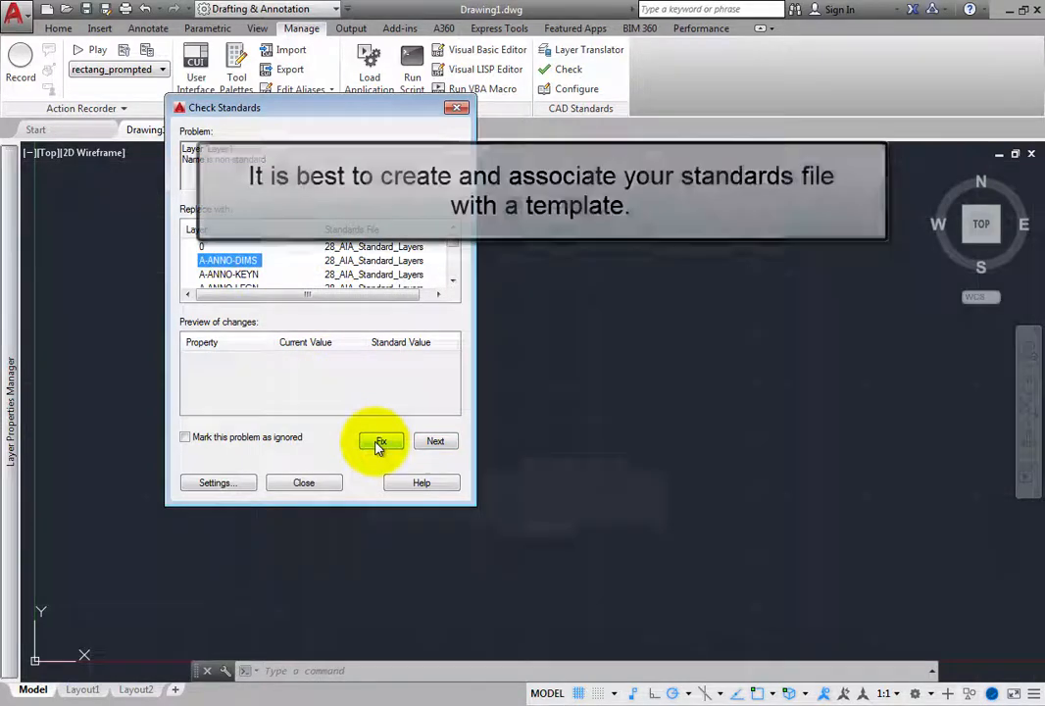
left_click(379, 444)
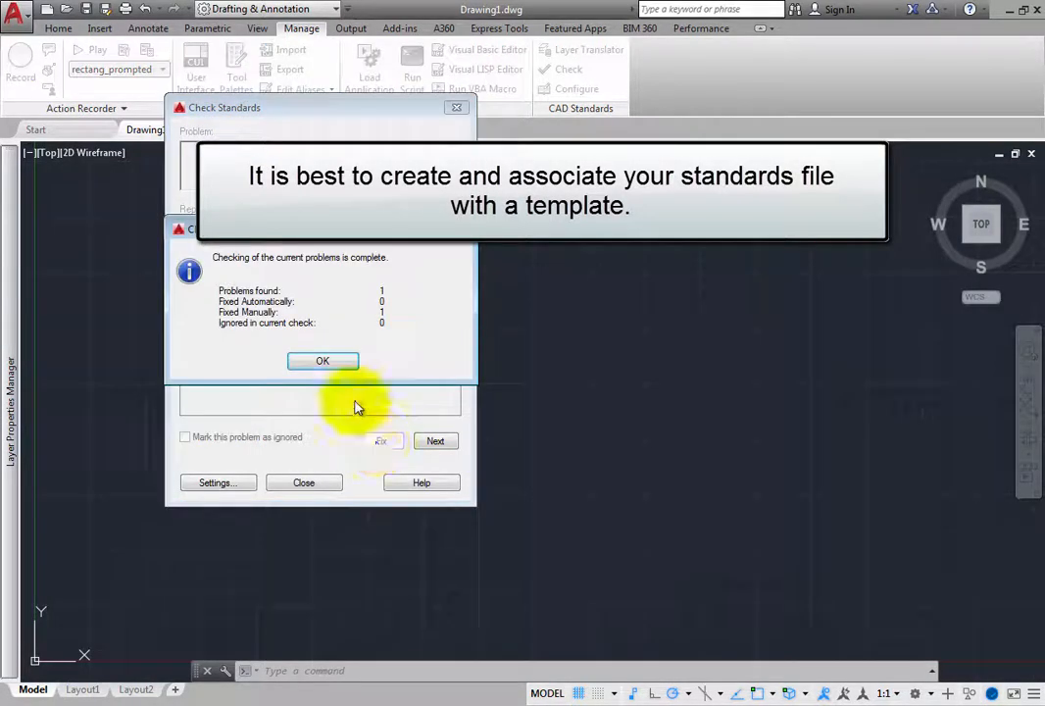
left_click(338, 365)
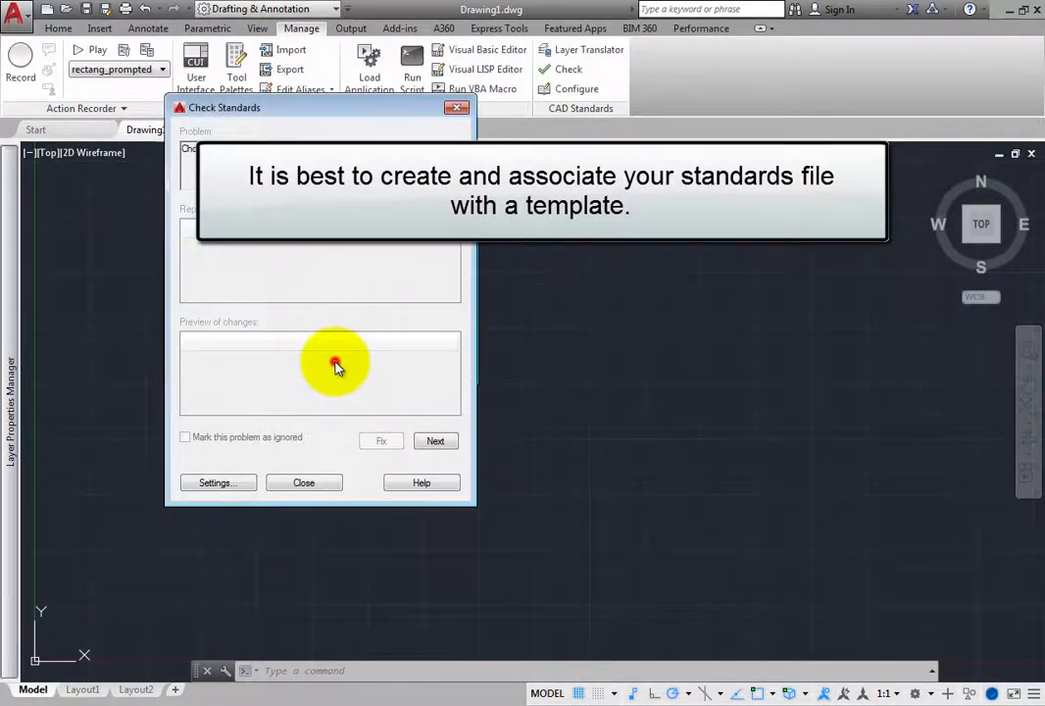
left_click(305, 483)
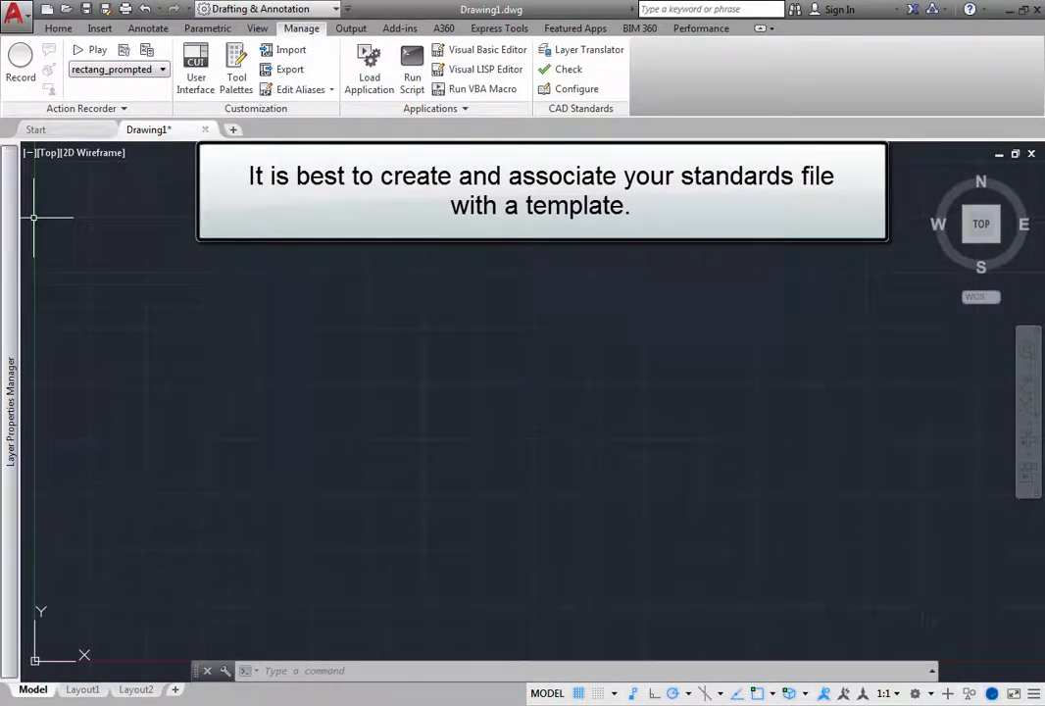